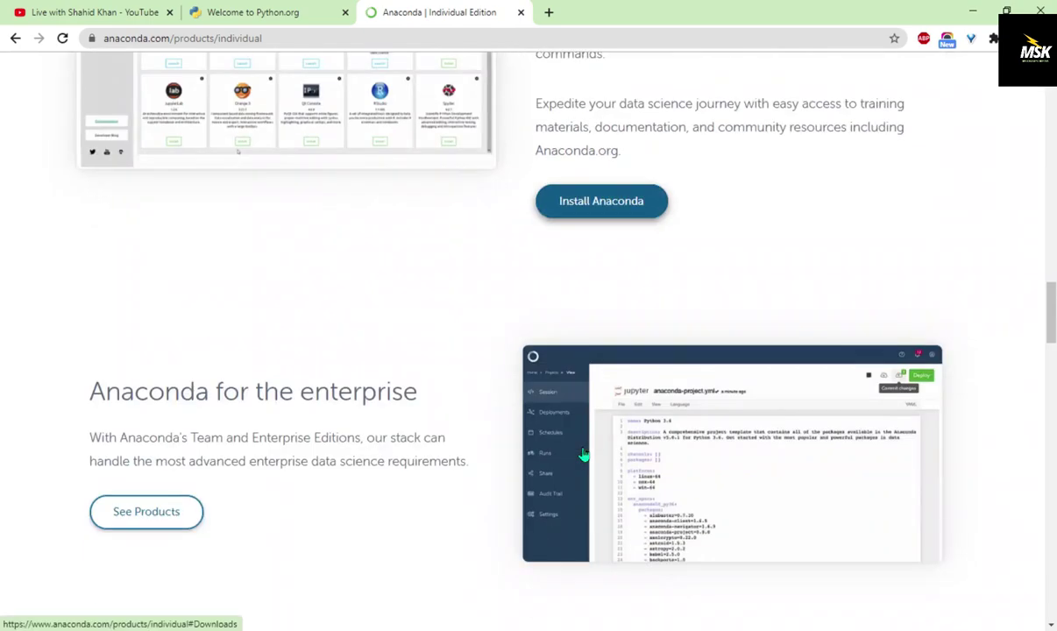
Find the Anaconda installers for Windows, MacOS and Linux on the Individual Edition page
{"action": "scroll", "coordinate": [533, 459], "scroll_direction": "down", "scroll_amount": 6}
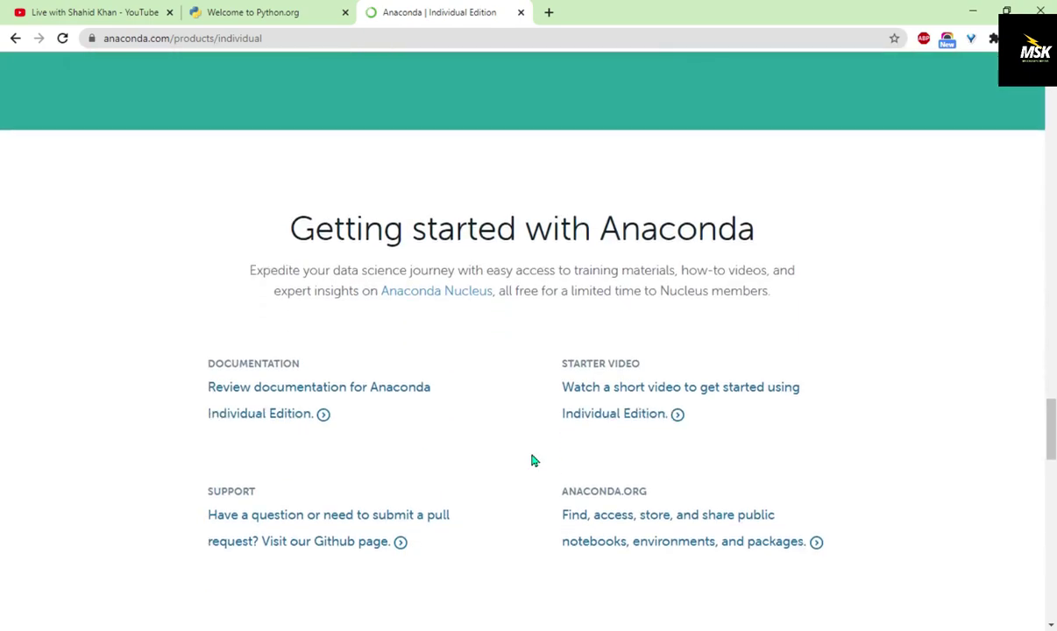
{"action": "scroll", "coordinate": [533, 460], "scroll_direction": "down", "scroll_amount": 3}
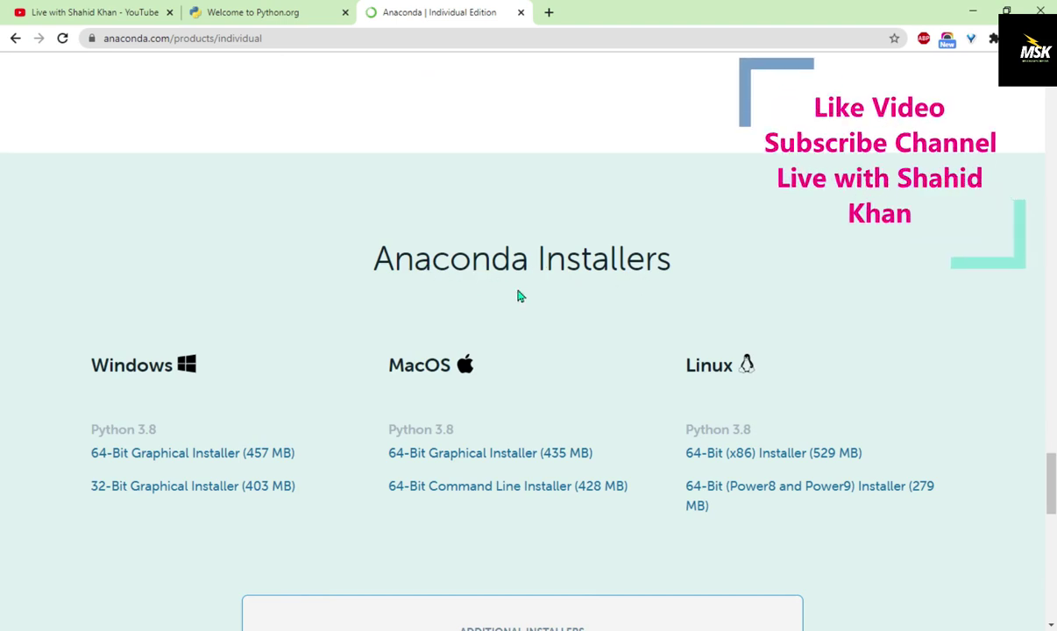
{"action": "scroll", "coordinate": [306, 326], "scroll_direction": "down", "scroll_amount": 1}
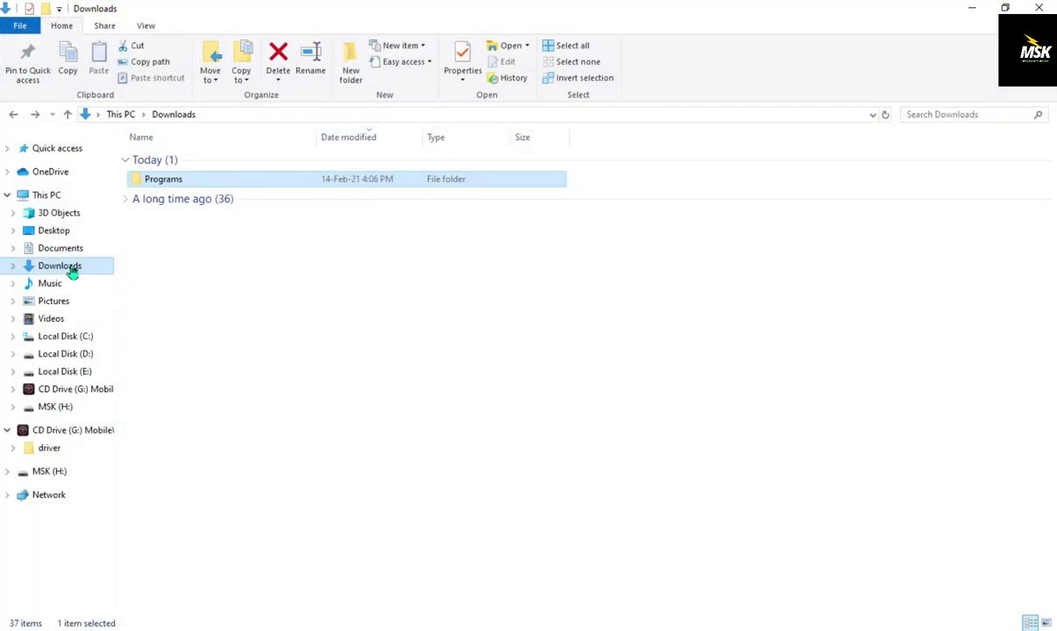
Run the Anaconda3-2020.11-Windows-x86_64 installer from the Programs folder in Downloads and minimize the windows behind it
{"action": "double_click", "coordinate": [165, 180]}
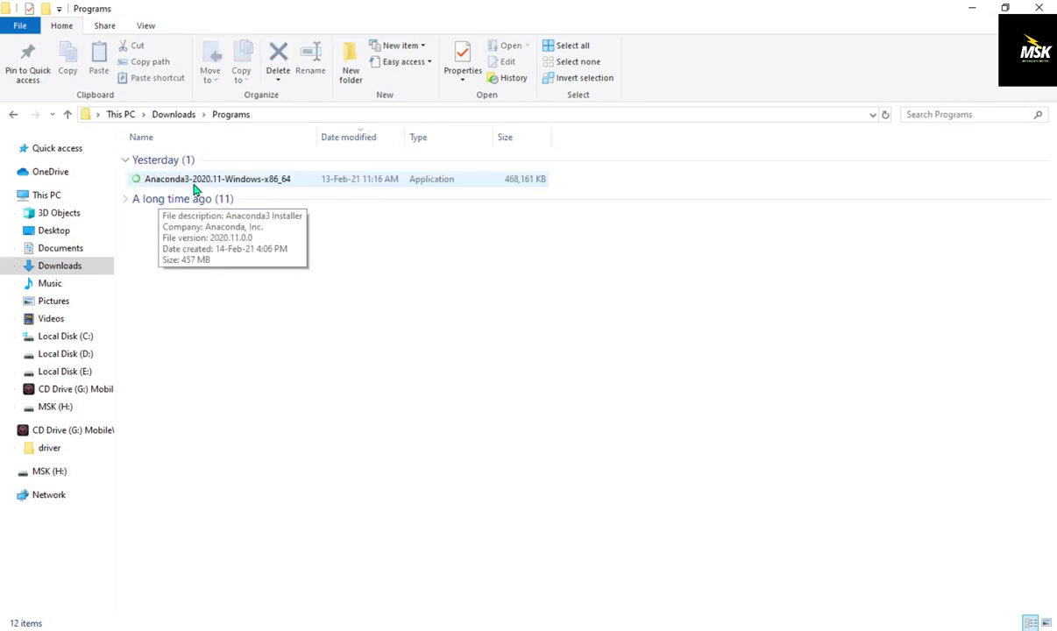
{"action": "double_click", "coordinate": [273, 180]}
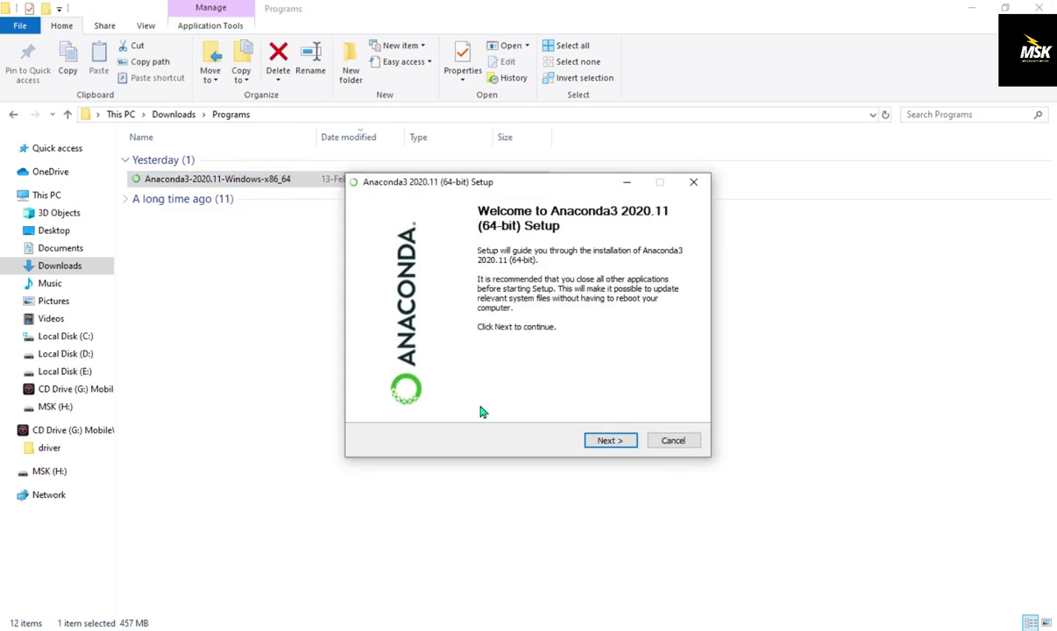
{"action": "left_click", "coordinate": [969, 8]}
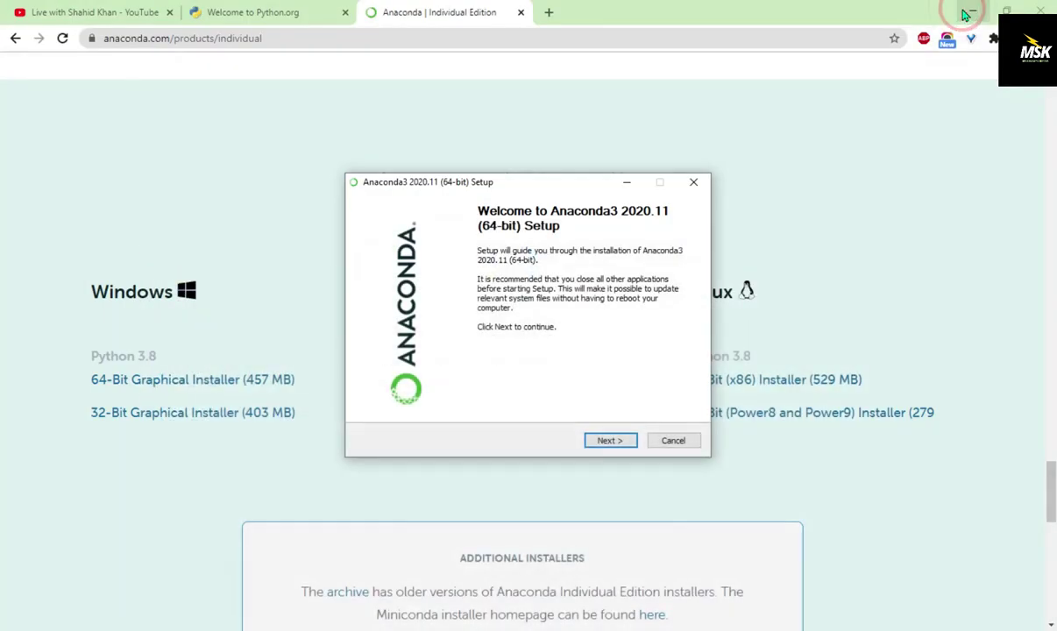
{"action": "left_click", "coordinate": [962, 18]}
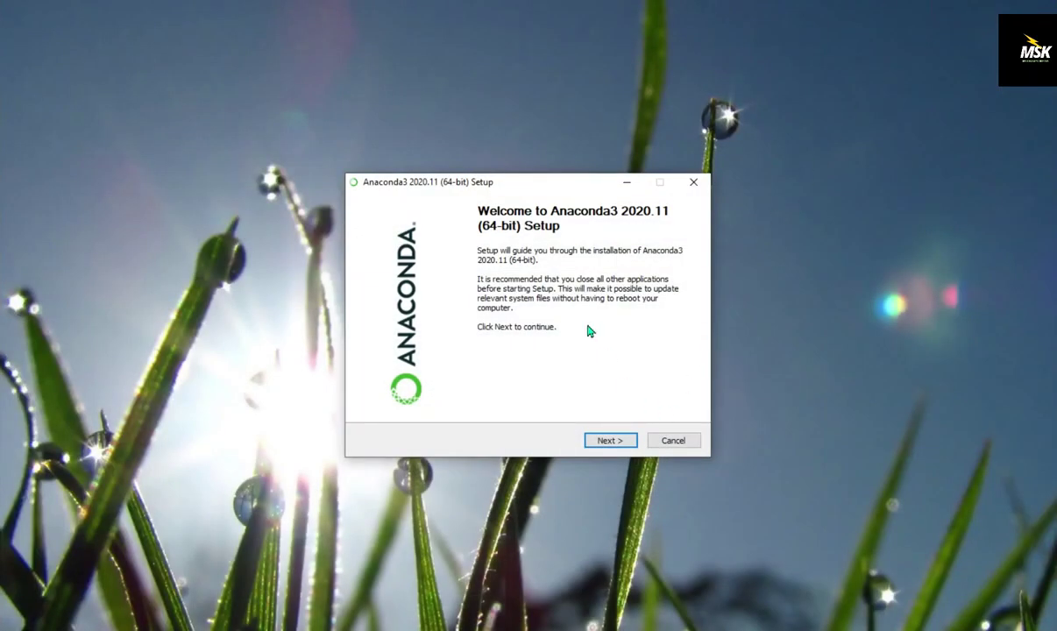
Accept the license agreement and set Anaconda3 to install for Just Me in the default destination folder
{"action": "left_click", "coordinate": [609, 442]}
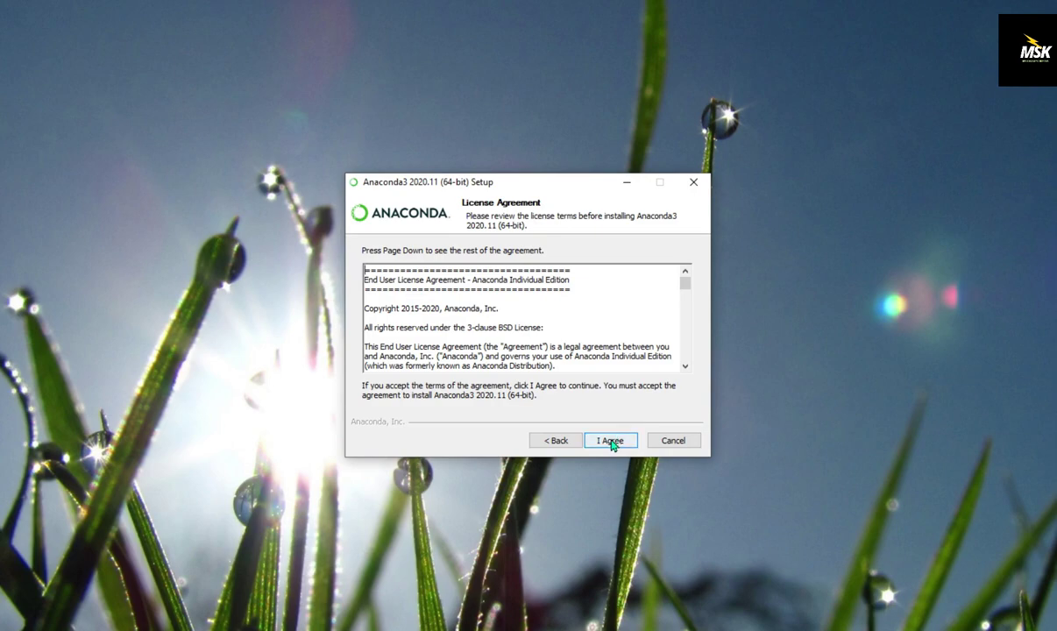
{"action": "left_click", "coordinate": [611, 443]}
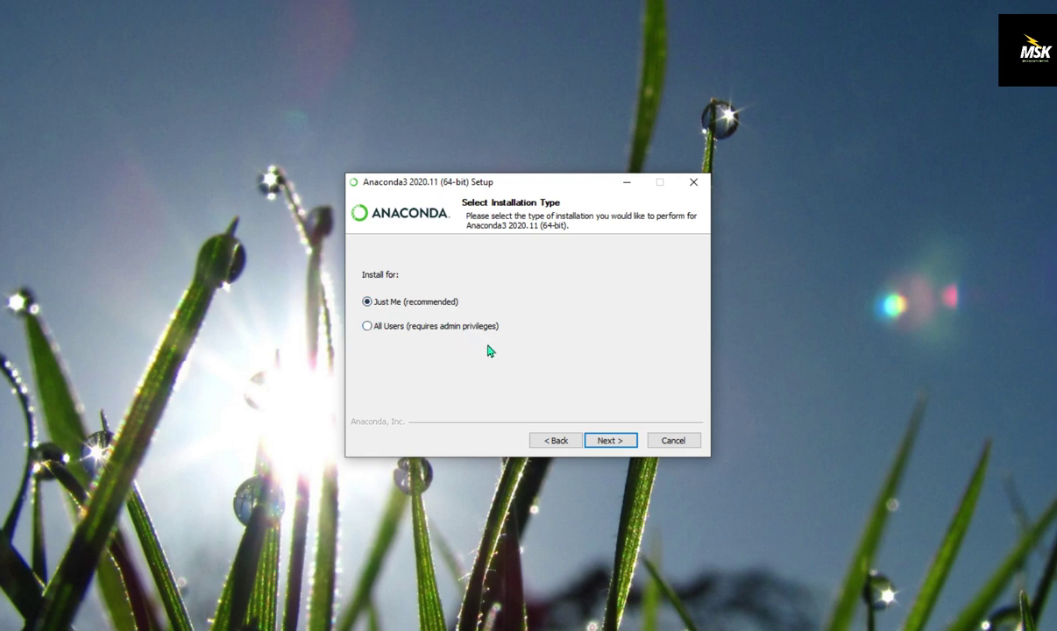
{"action": "left_click", "coordinate": [607, 442]}
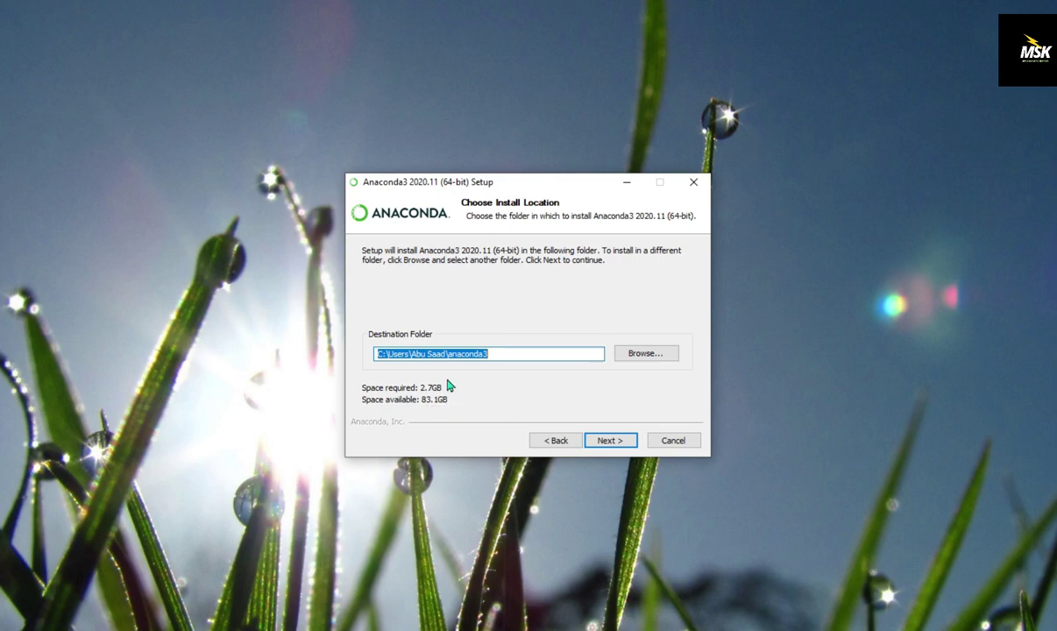
{"action": "left_click", "coordinate": [604, 444]}
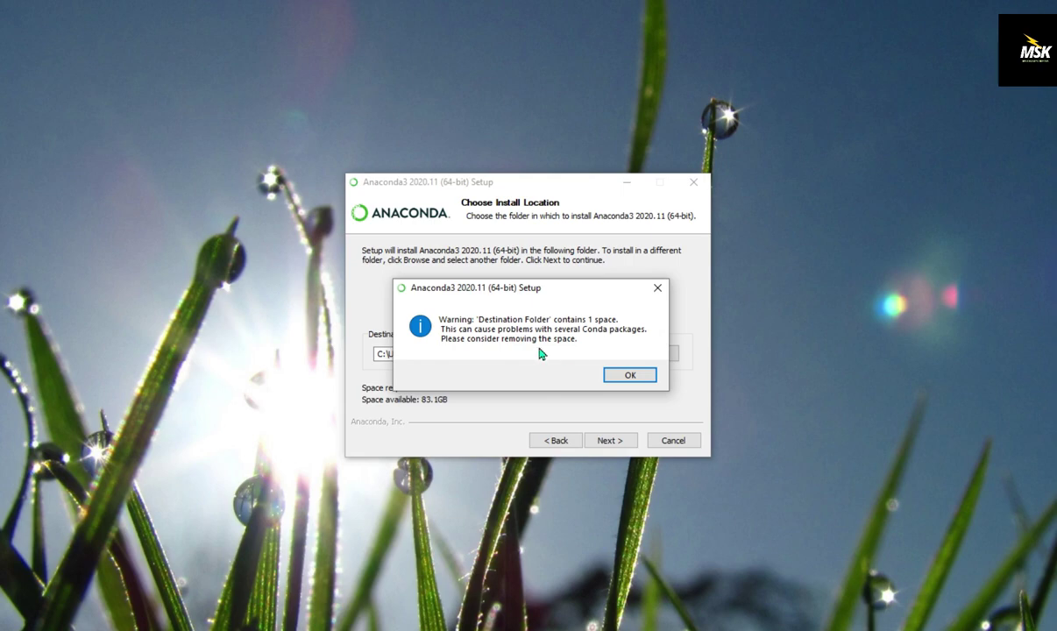
{"action": "left_click", "coordinate": [614, 375]}
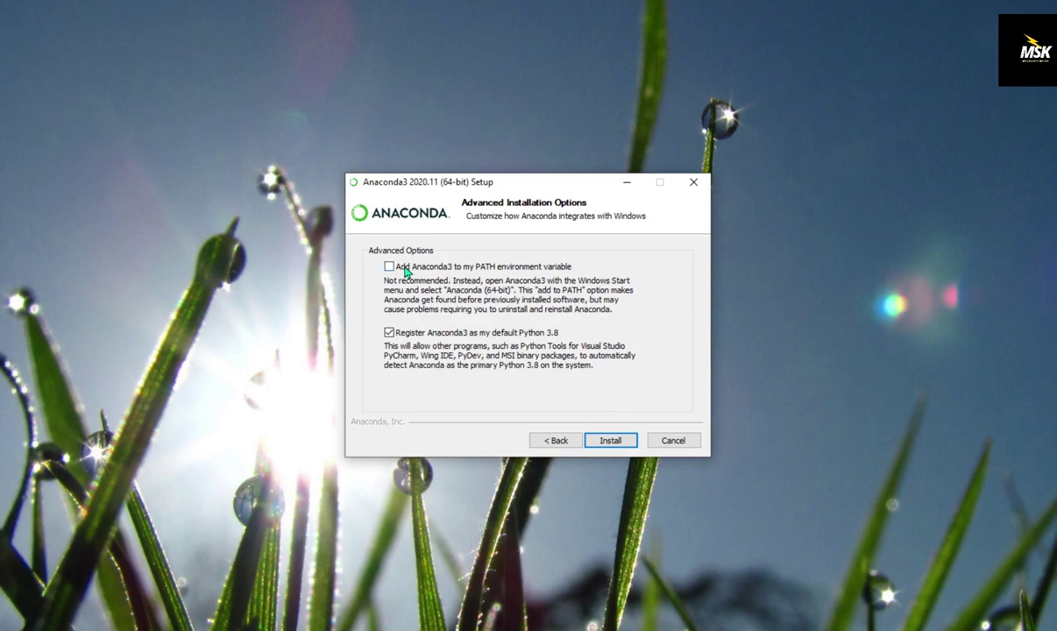
Return to the install location to recheck the destination folder and proceed with the same folder
{"action": "left_click", "coordinate": [554, 440]}
{"action": "left_click", "coordinate": [507, 355]}
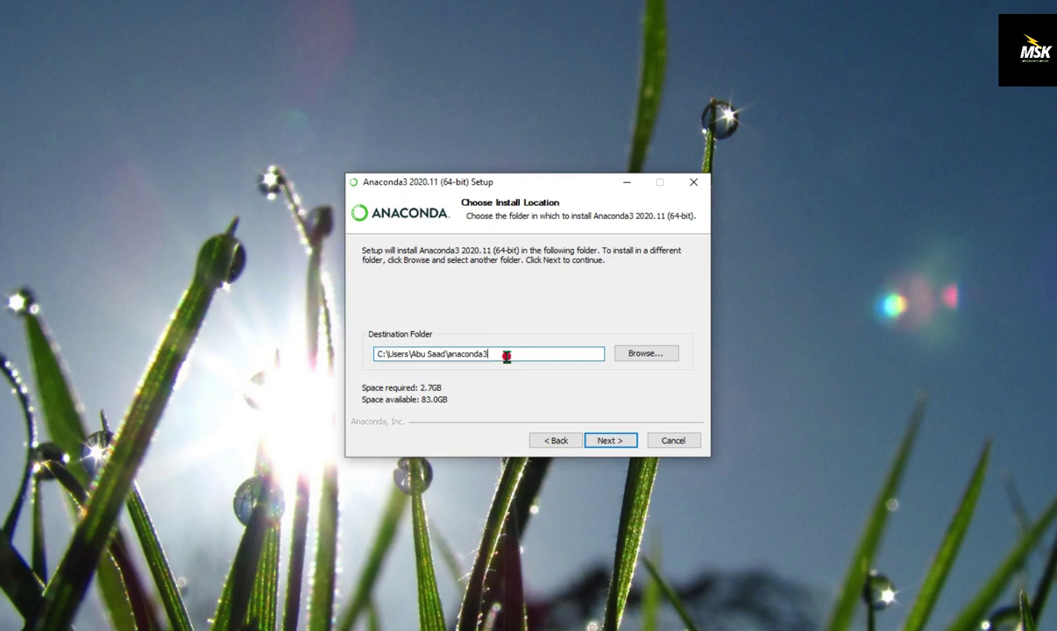
{"action": "left_click", "coordinate": [379, 355]}
{"action": "left_click", "coordinate": [380, 354]}
{"action": "left_click", "coordinate": [606, 440]}
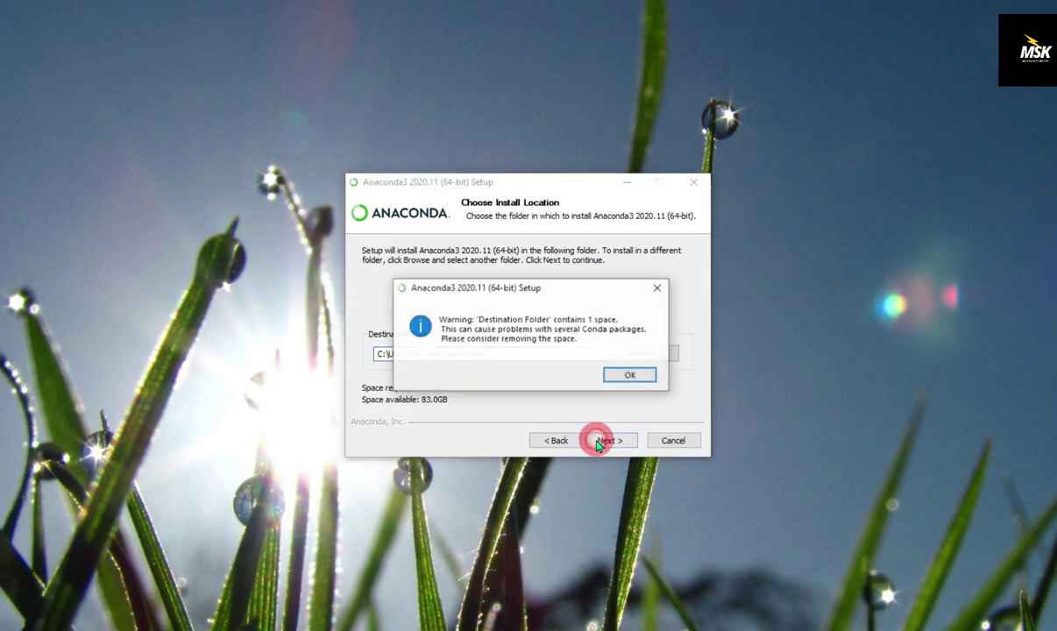
{"action": "left_click", "coordinate": [613, 373]}
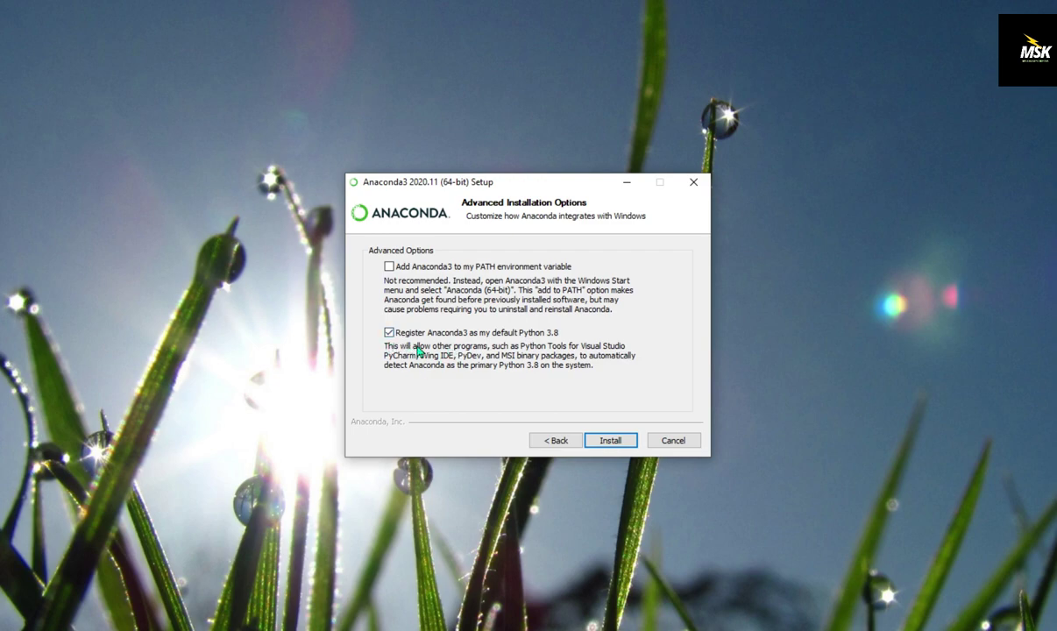
Install Anaconda3 registered as the default Python 3.8 and finish the setup with the tutorial and getting-started pages selected
{"action": "left_click", "coordinate": [601, 443]}
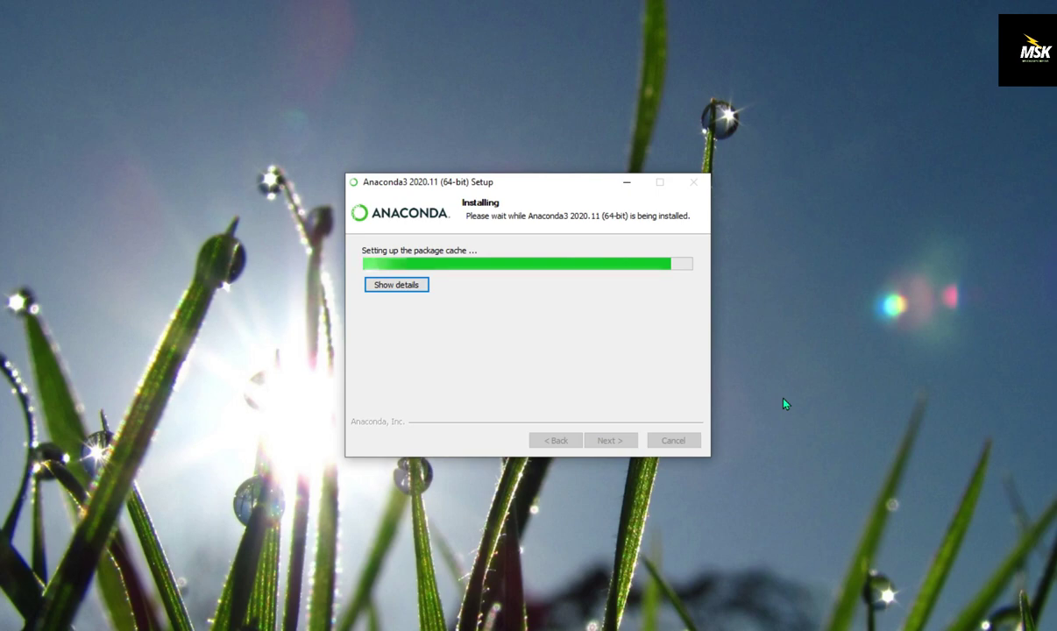
{"action": "left_click", "coordinate": [414, 285]}
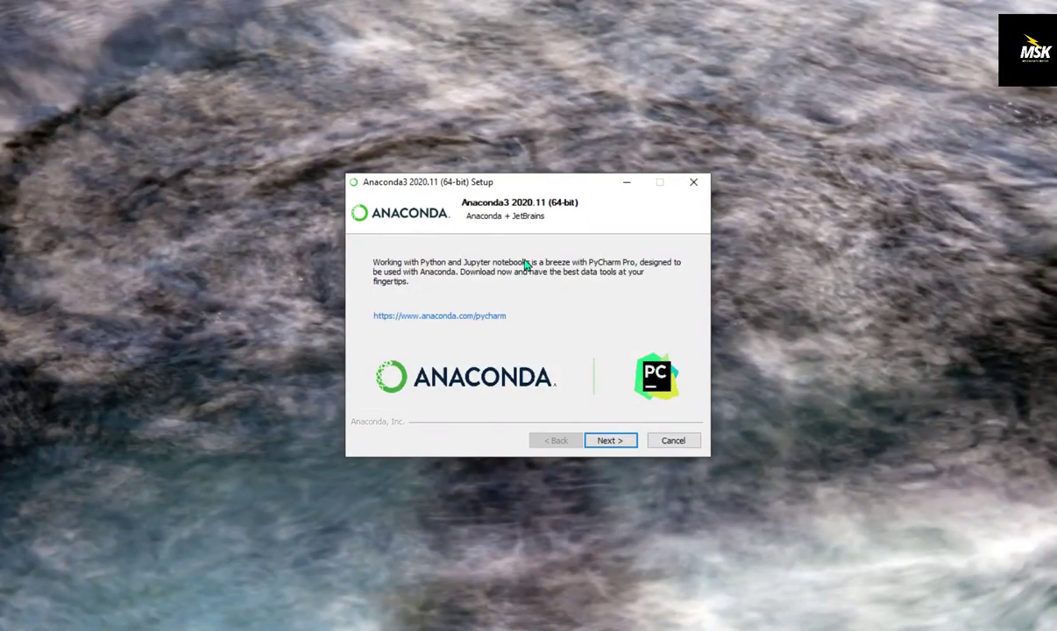
{"action": "left_click_drag", "start_coordinate": [532, 184], "coordinate": [506, 182]}
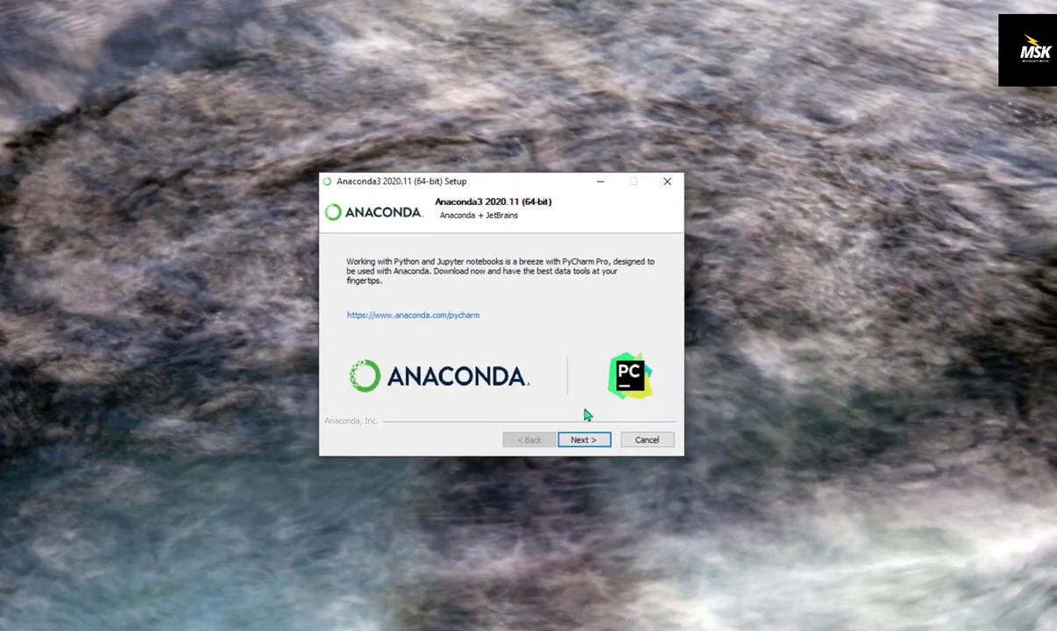
{"action": "left_click", "coordinate": [580, 439]}
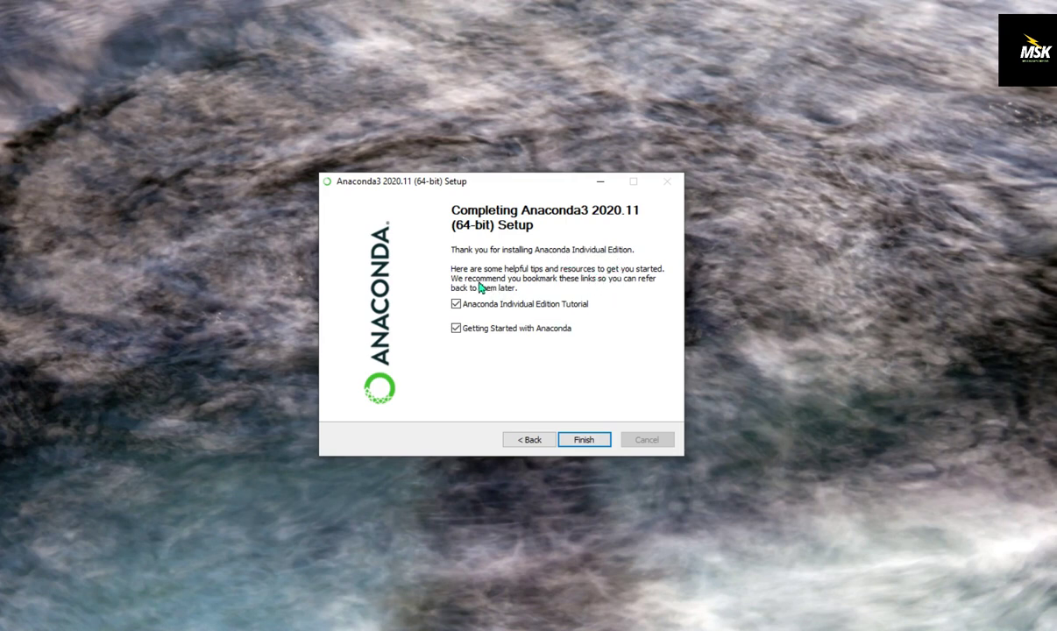
{"action": "left_click", "coordinate": [578, 443]}
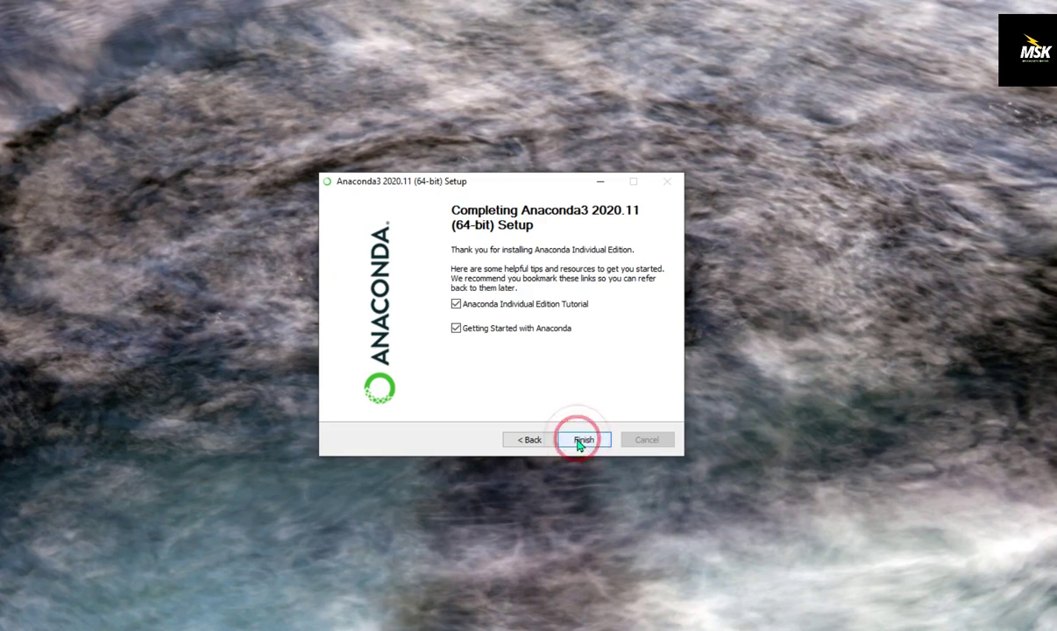
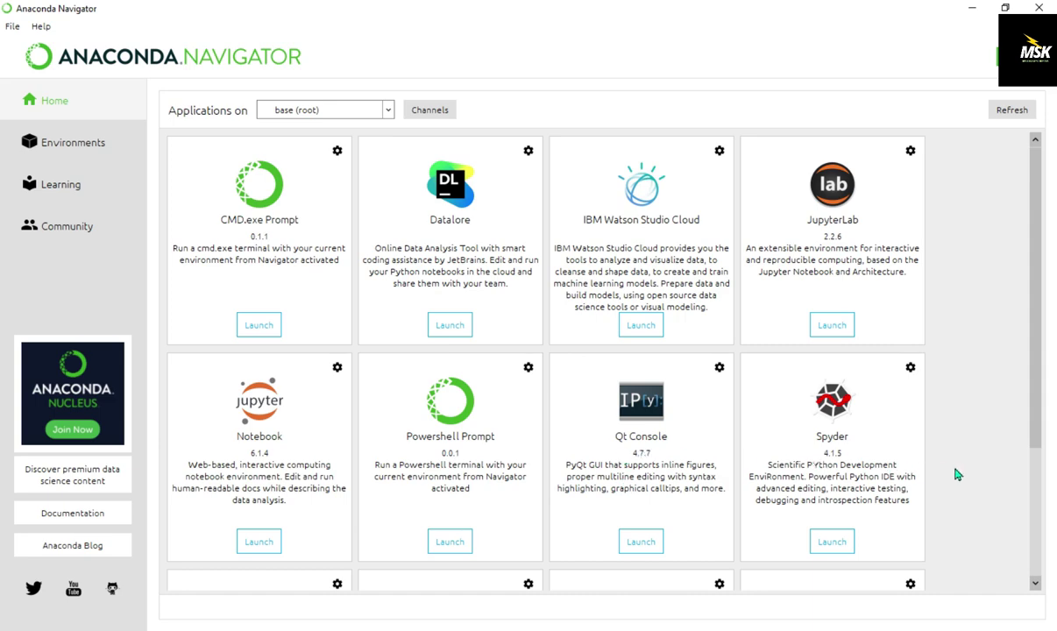
Look through the applications offered for the base (root) environment in Anaconda Navigator
{"action": "left_click", "coordinate": [1036, 414]}
{"action": "left_click", "coordinate": [993, 424]}
{"action": "left_click", "coordinate": [973, 396]}
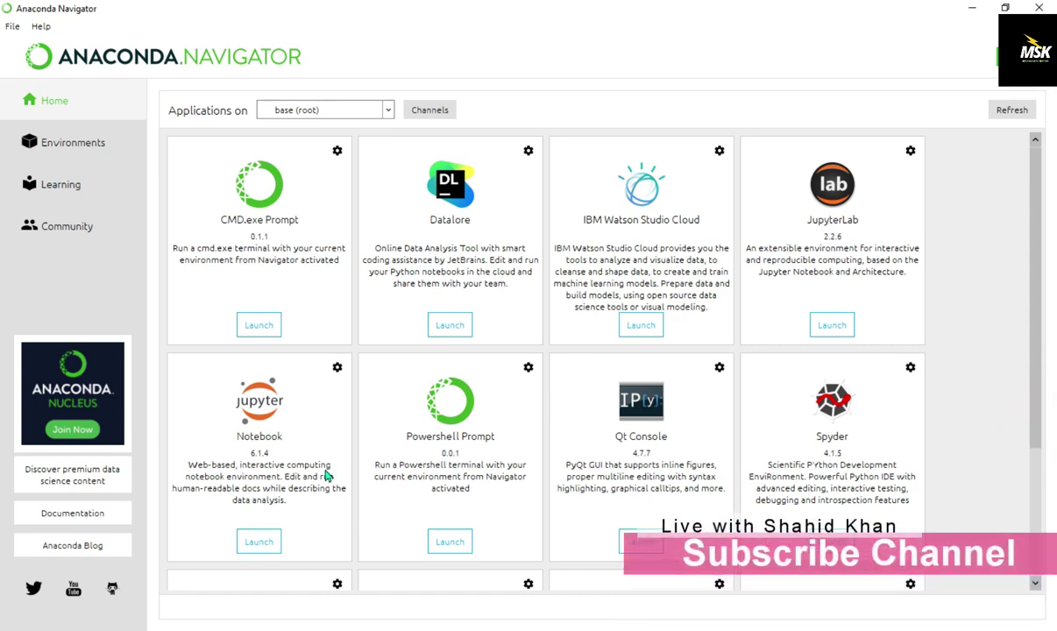
{"action": "scroll", "coordinate": [813, 480], "scroll_direction": "down", "scroll_amount": 3}
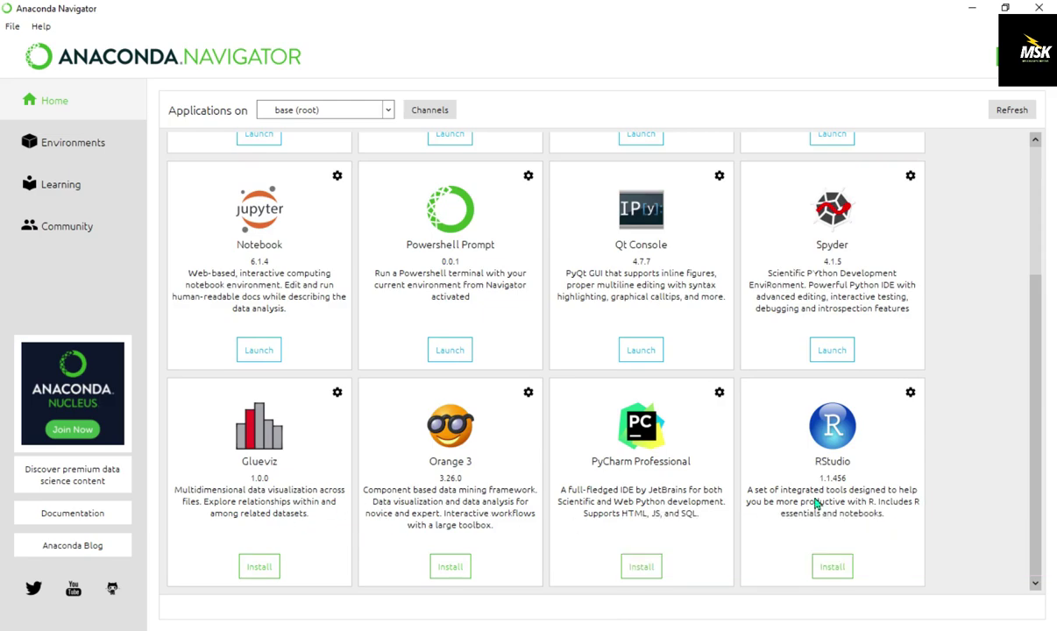
{"action": "left_click_drag", "start_coordinate": [1041, 497], "coordinate": [1019, 361]}
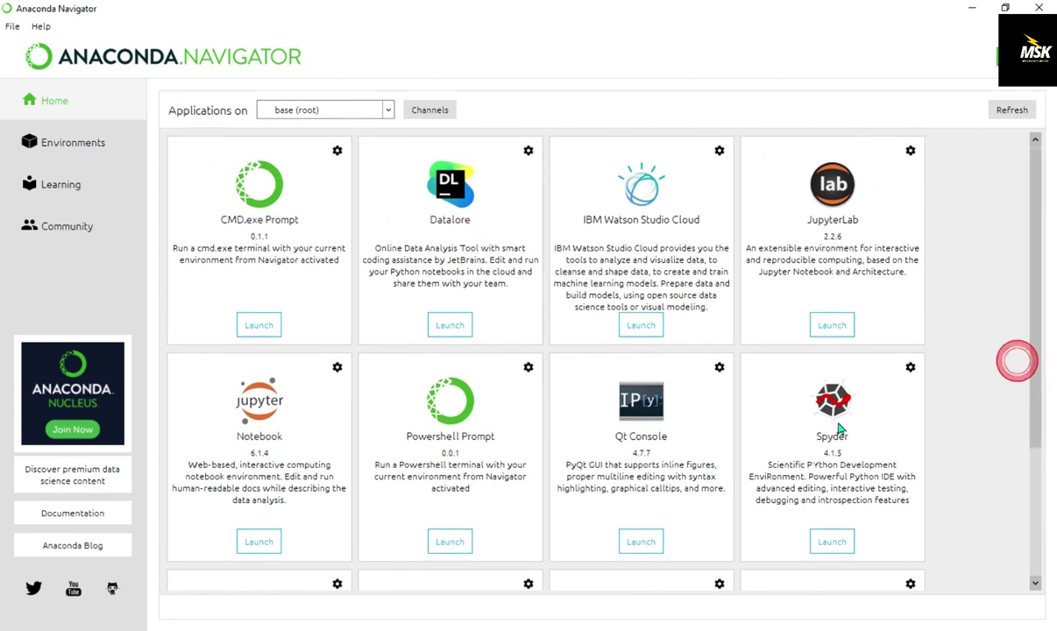
Launch Jupyter Notebook in Microsoft Edge and create a new Python 3 notebook
{"action": "left_click", "coordinate": [260, 543]}
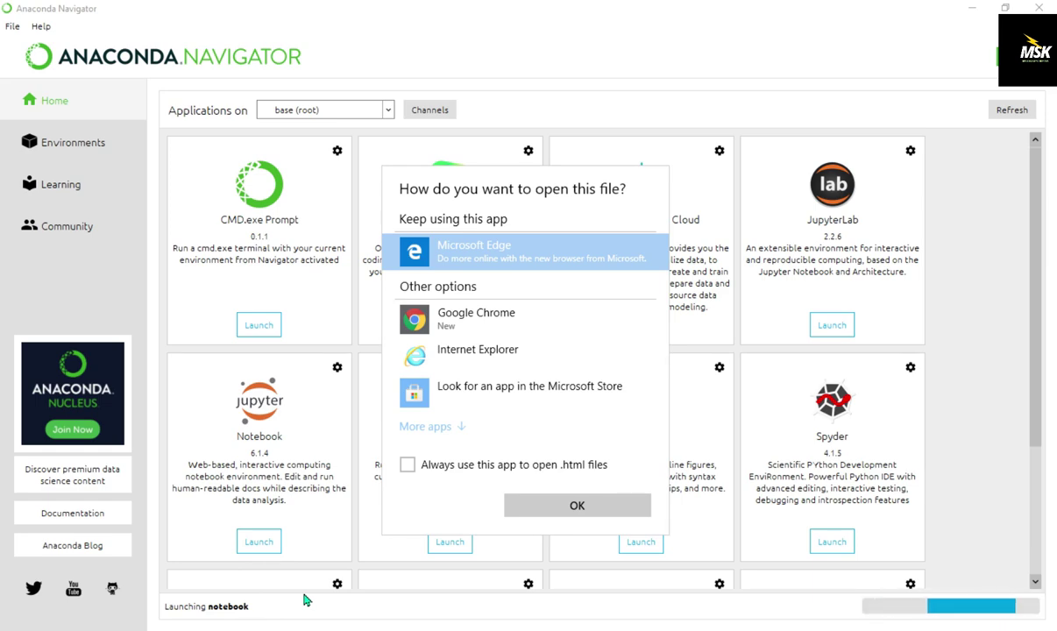
{"action": "left_click", "coordinate": [530, 506]}
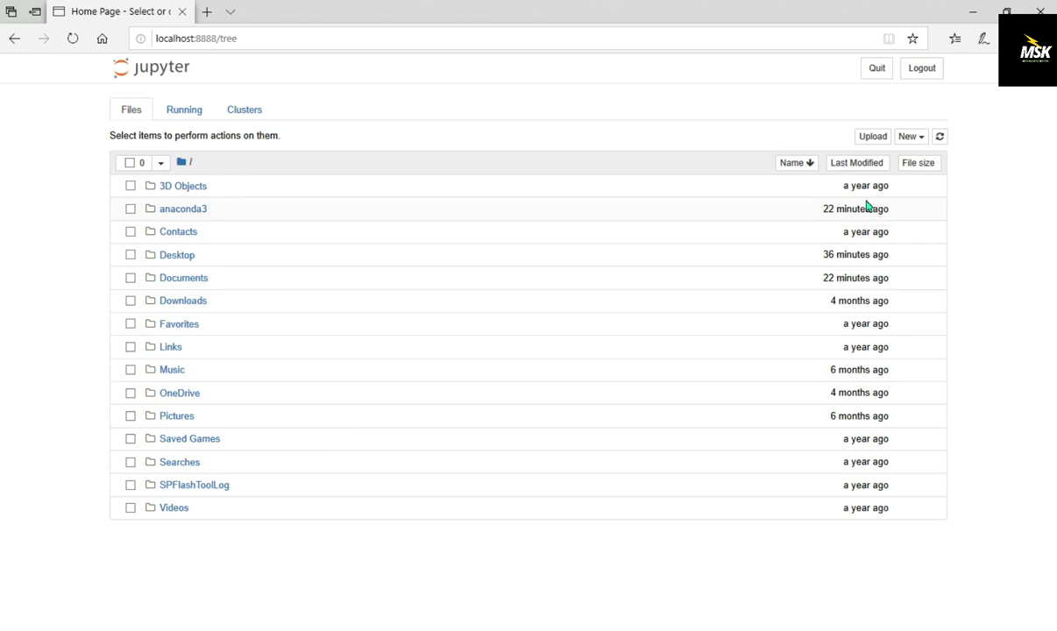
{"action": "left_click", "coordinate": [923, 141]}
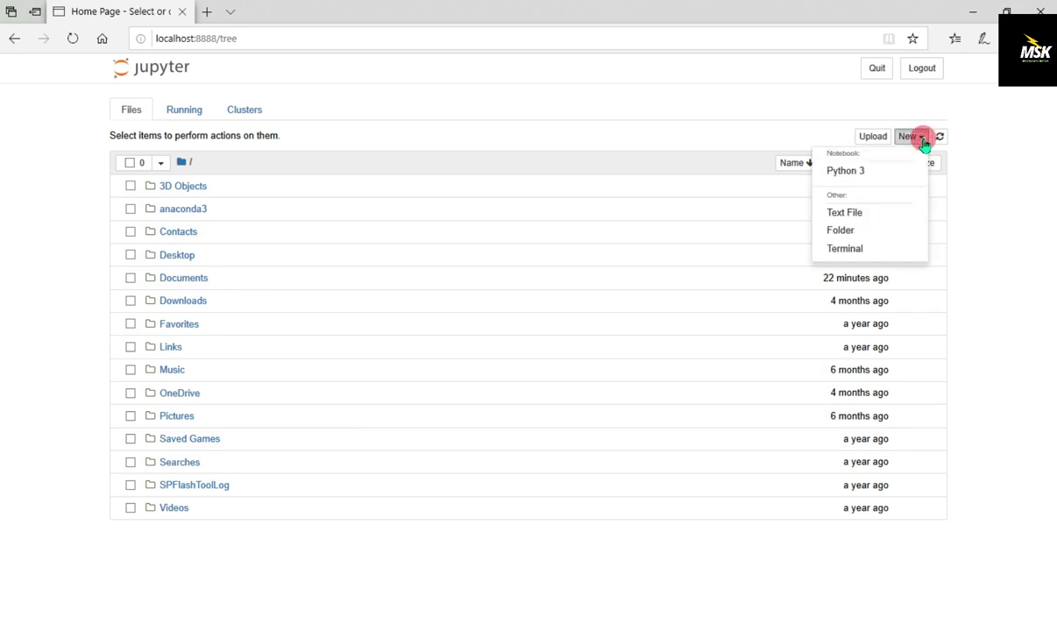
{"action": "left_click", "coordinate": [863, 175]}
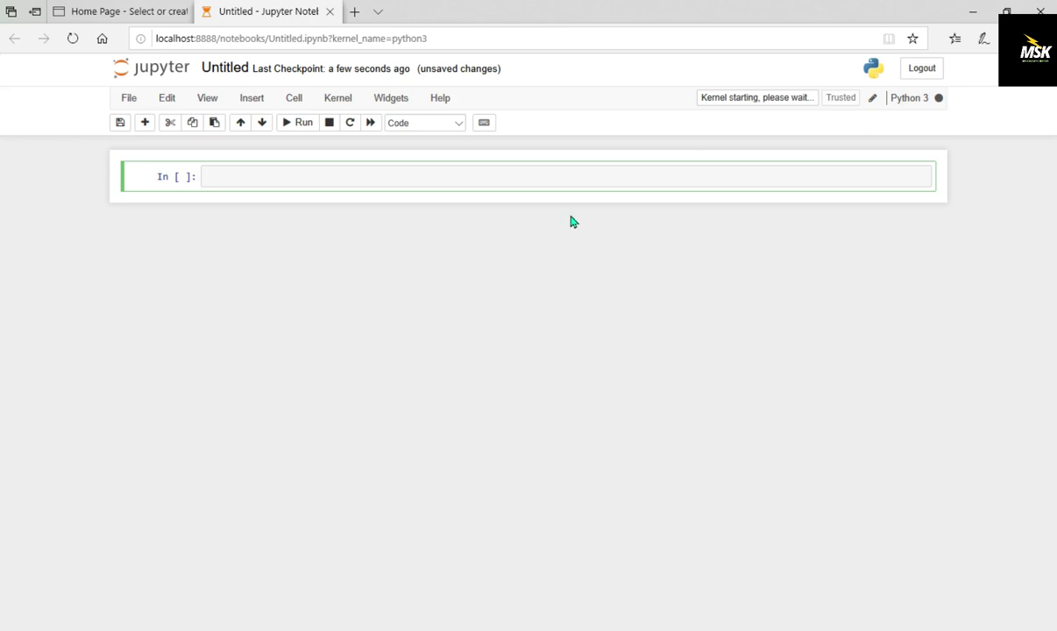
Rename the untitled notebook as hellopython
{"action": "key", "text": "ctrl+plus"}
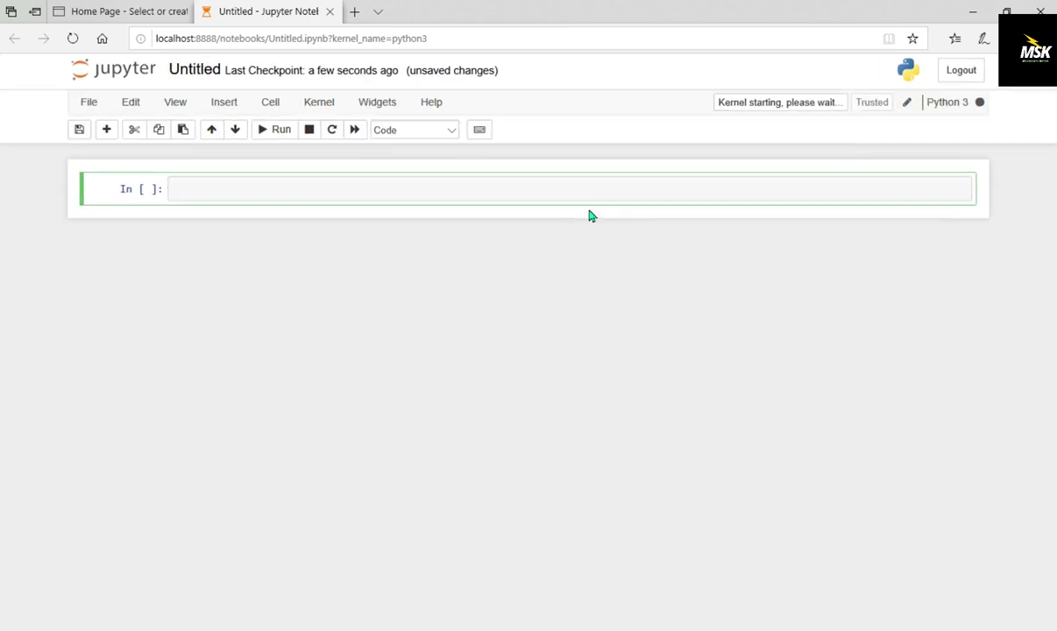
{"action": "key", "text": "ctrl+plus"}
{"action": "key", "text": "ctrl+plus"}
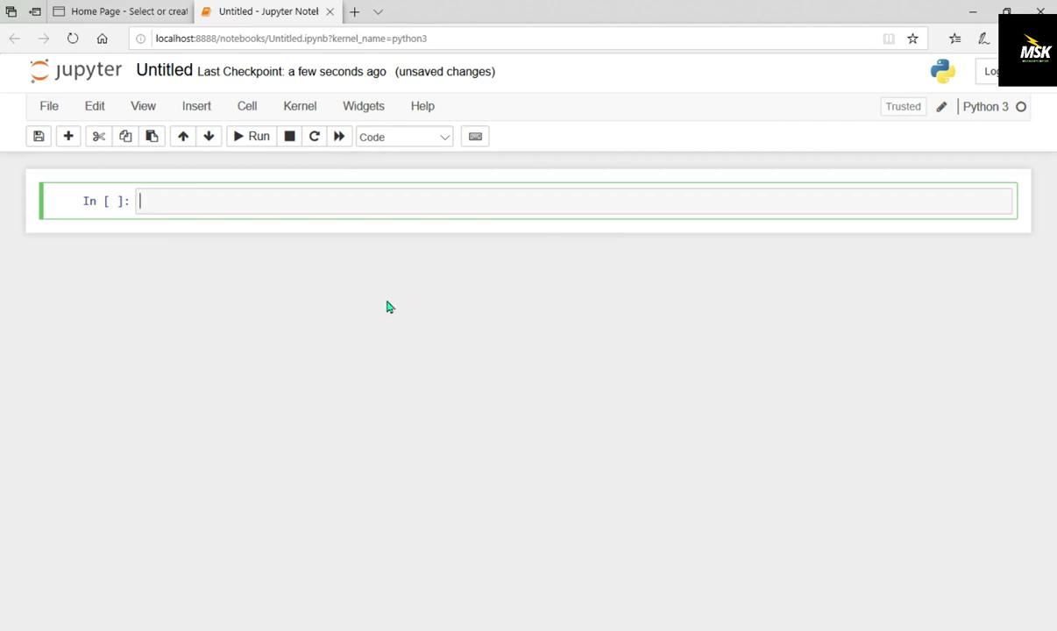
{"action": "left_click", "coordinate": [178, 72]}
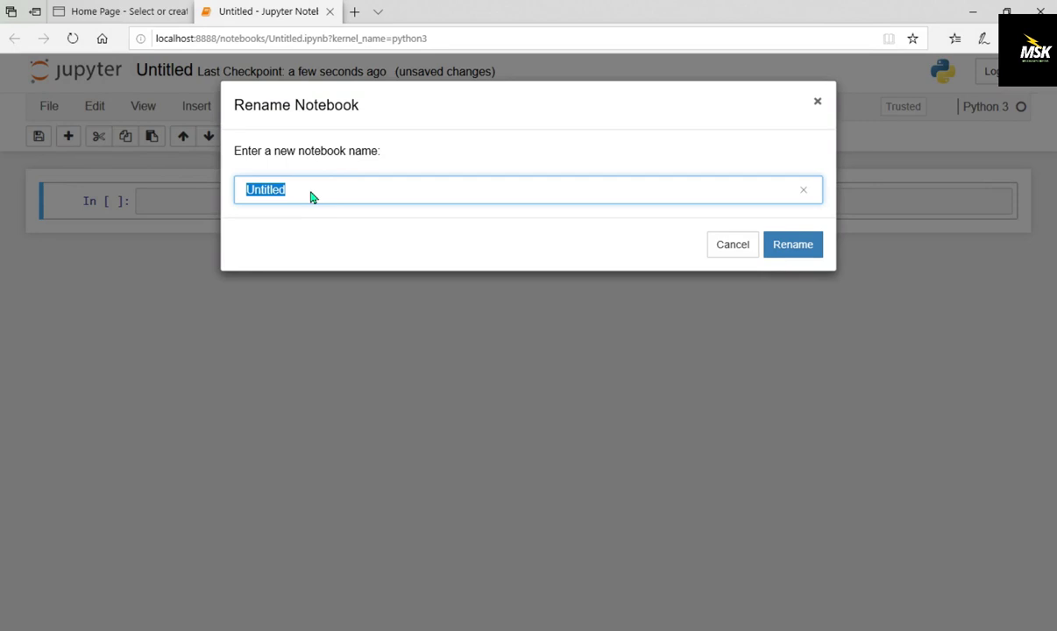
{"action": "type", "text": "hello"}
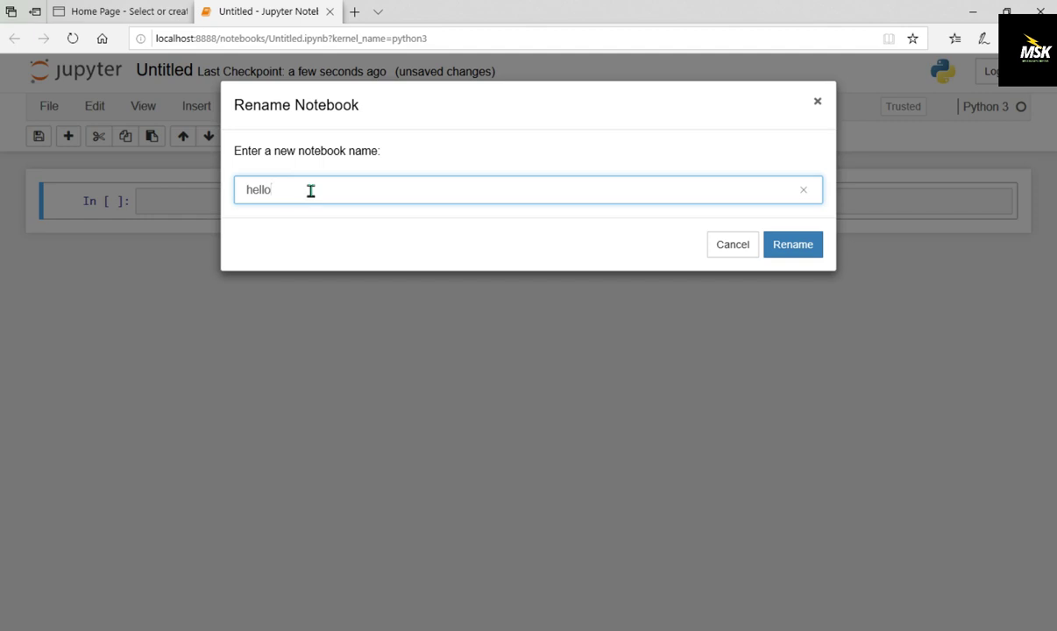
{"action": "type", "text": "python"}
{"action": "left_click", "coordinate": [787, 250]}
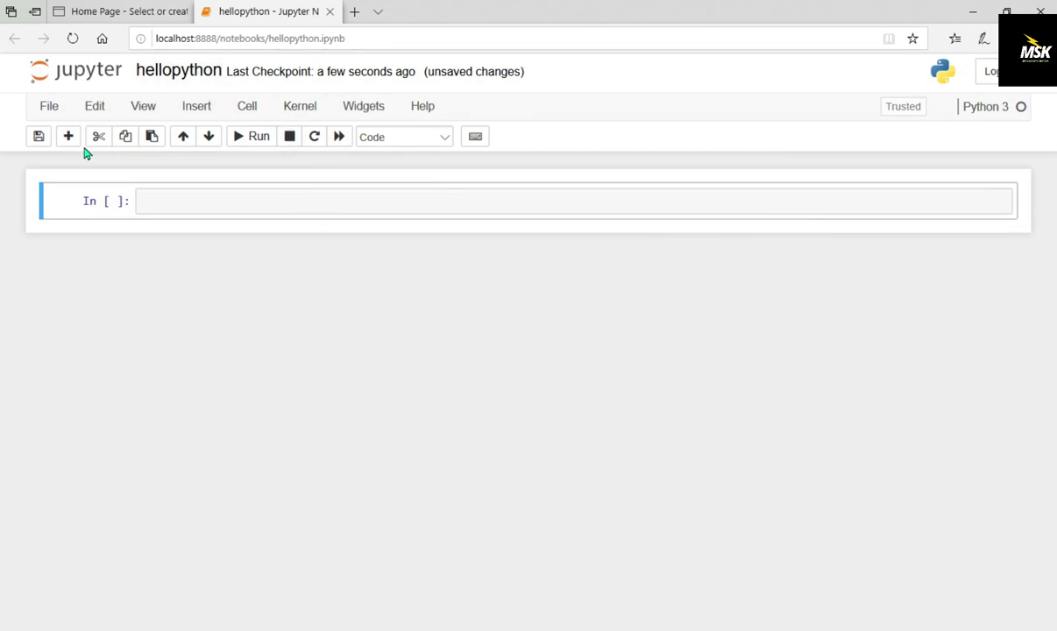
{"action": "left_click", "coordinate": [50, 106]}
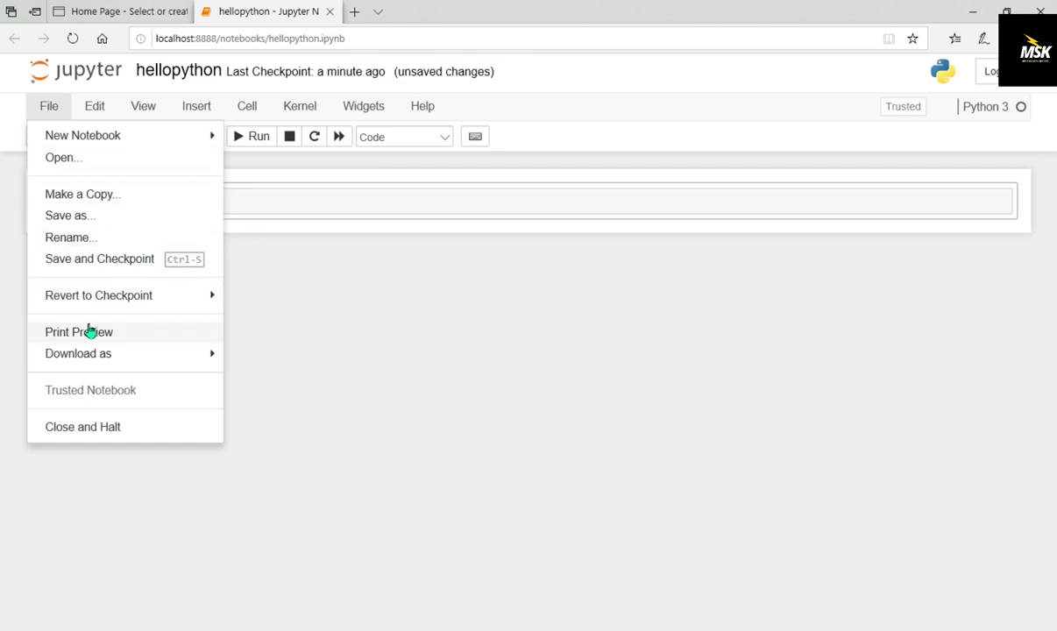
{"action": "left_click", "coordinate": [252, 201]}
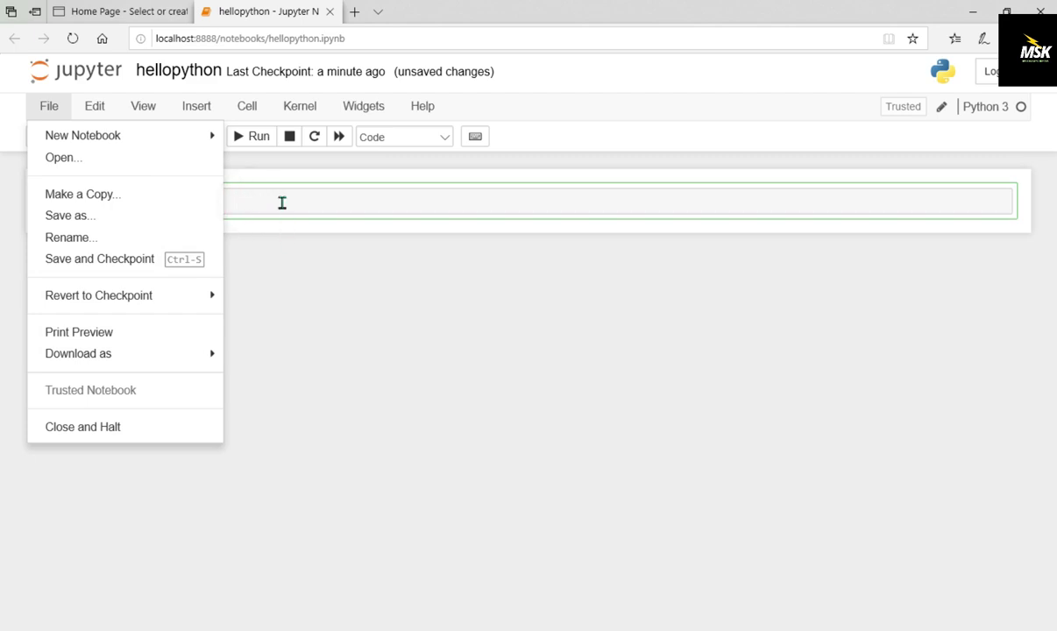
Write print("Hello Students") in the empty first code cell of the hellopython notebook
{"action": "left_click", "coordinate": [281, 199]}
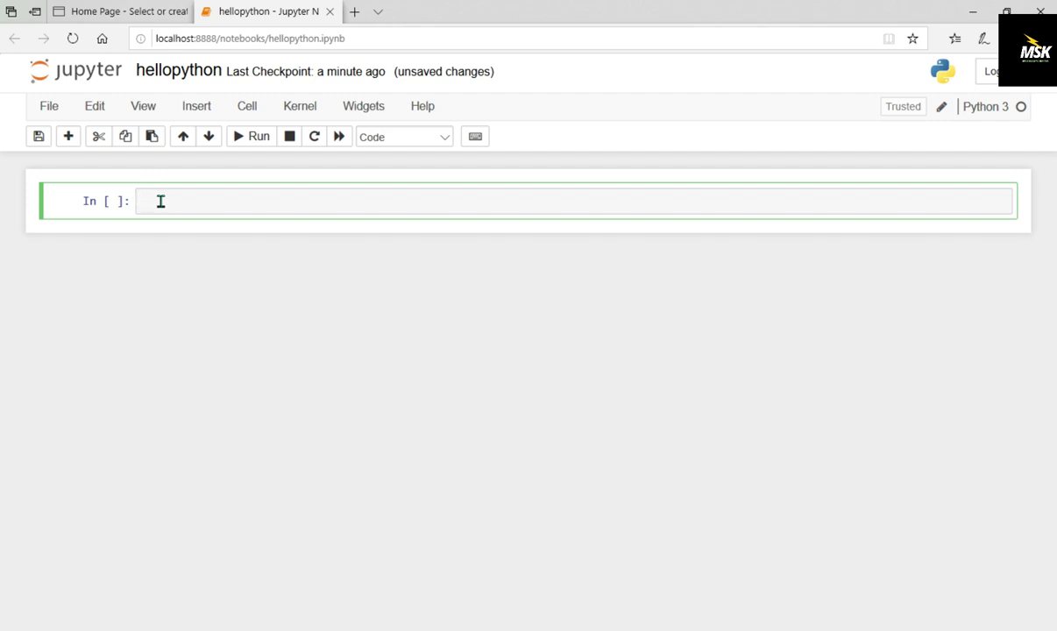
{"action": "type", "text": "print(\""}
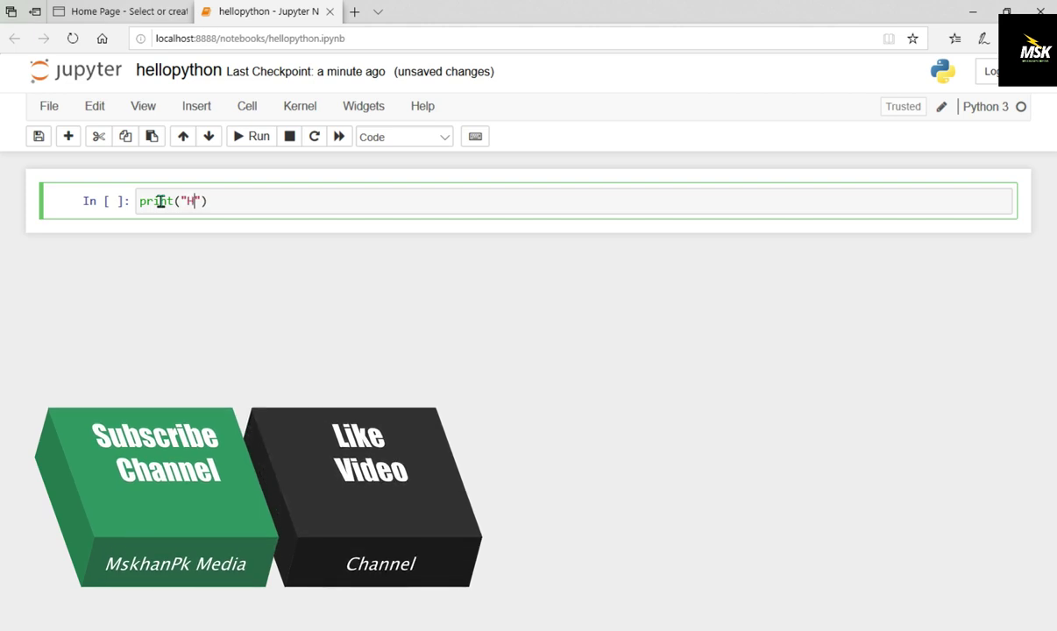
{"action": "type", "text": "Hell"}
{"action": "type", "text": ","}
{"action": "key", "text": "BackSpace"}
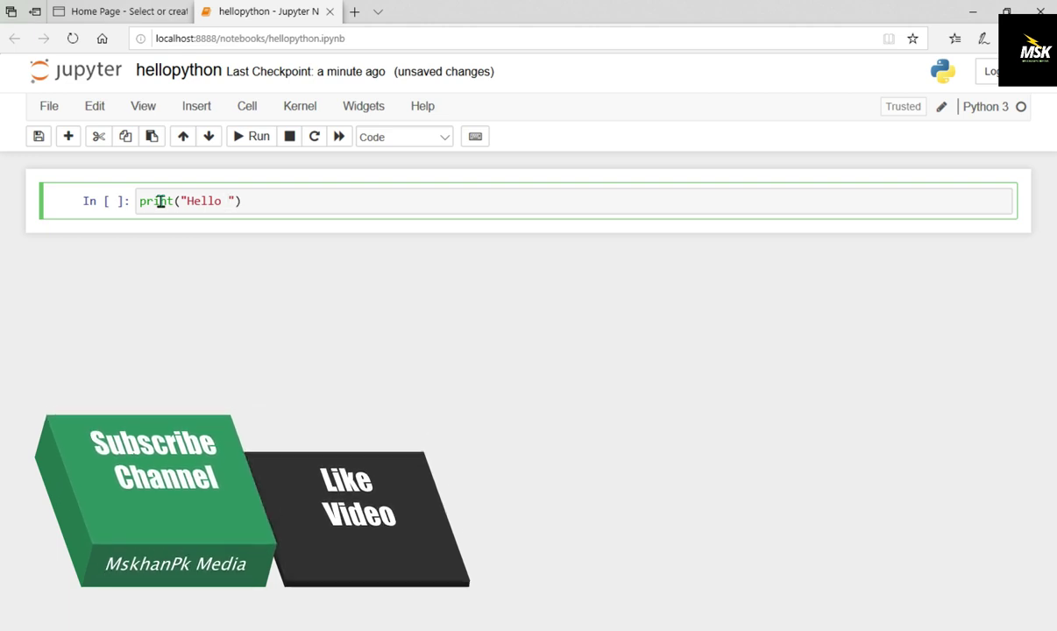
{"action": "type", "text": "Studen"}
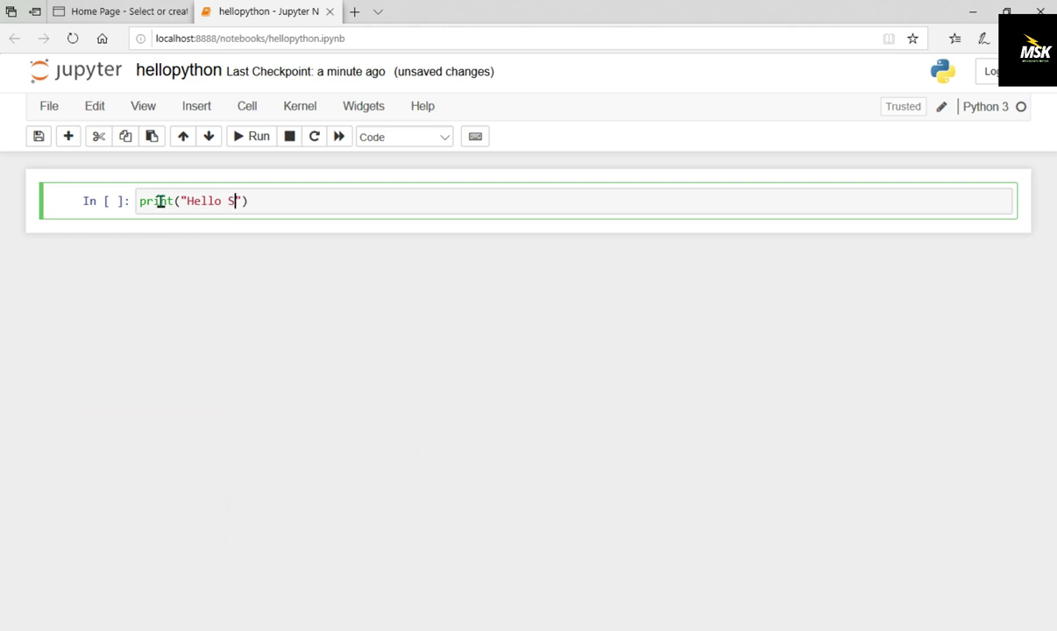
{"action": "type", "text": "s"}
{"action": "key", "text": "BackSpace"}
{"action": "key", "text": "BackSpace"}
{"action": "key", "text": "BackSpace"}
{"action": "key", "text": "BackSpace"}
{"action": "type", "text": "dents"}
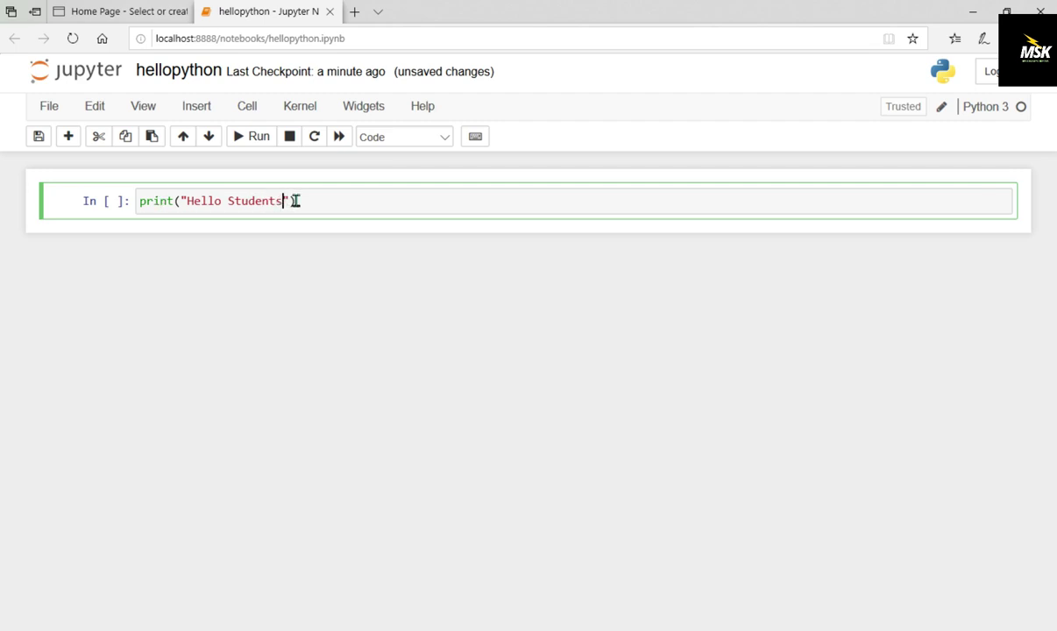
Run the code cell containing the Hello Students print statement
{"action": "left_click", "coordinate": [306, 203]}
{"action": "left_click", "coordinate": [243, 143]}
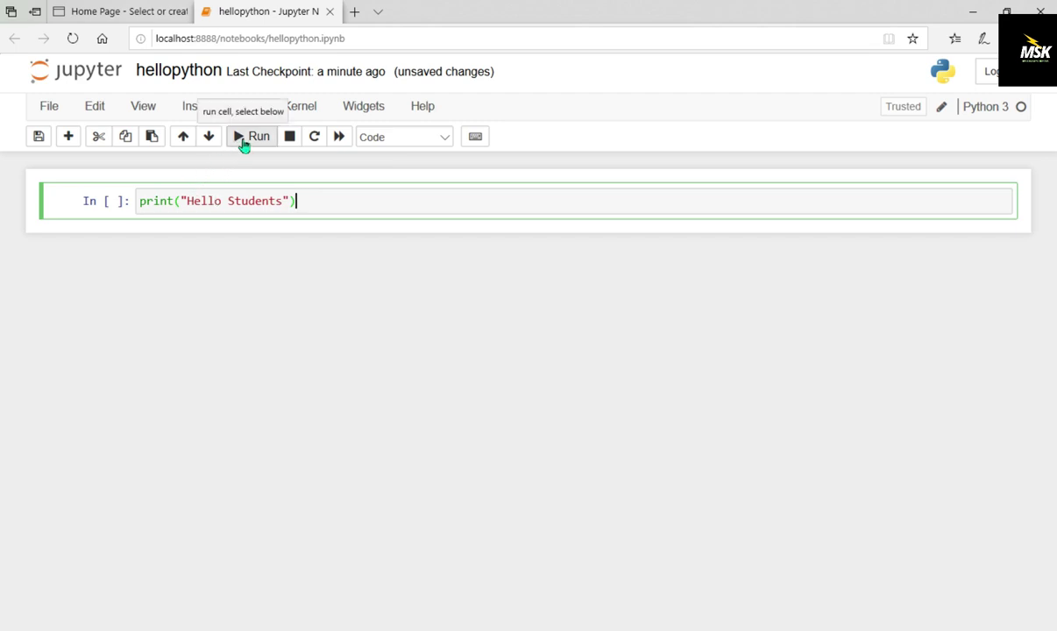
{"action": "left_click", "coordinate": [243, 144]}
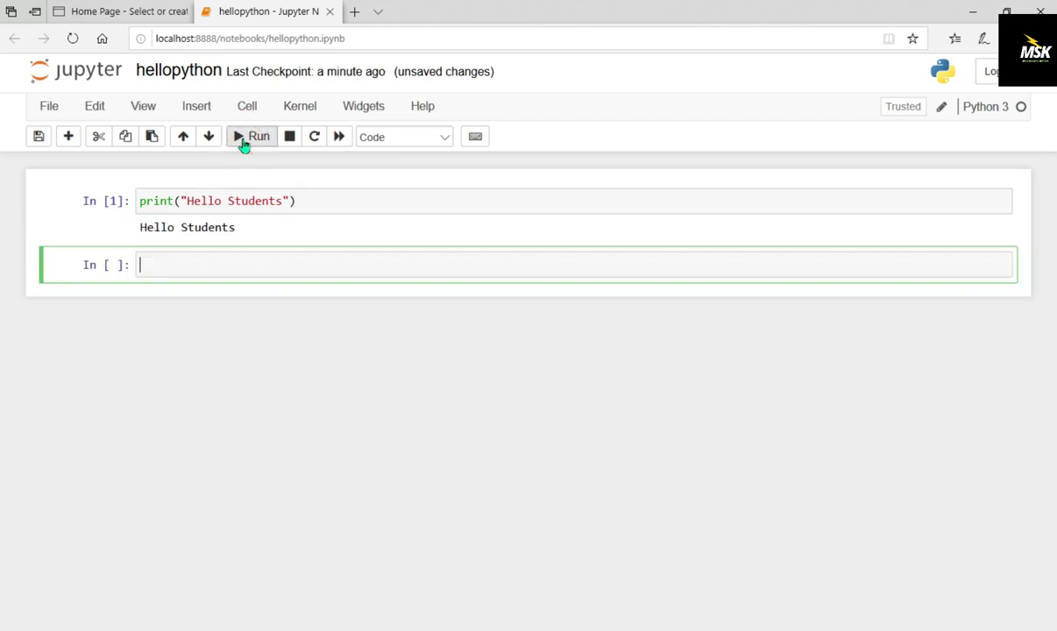